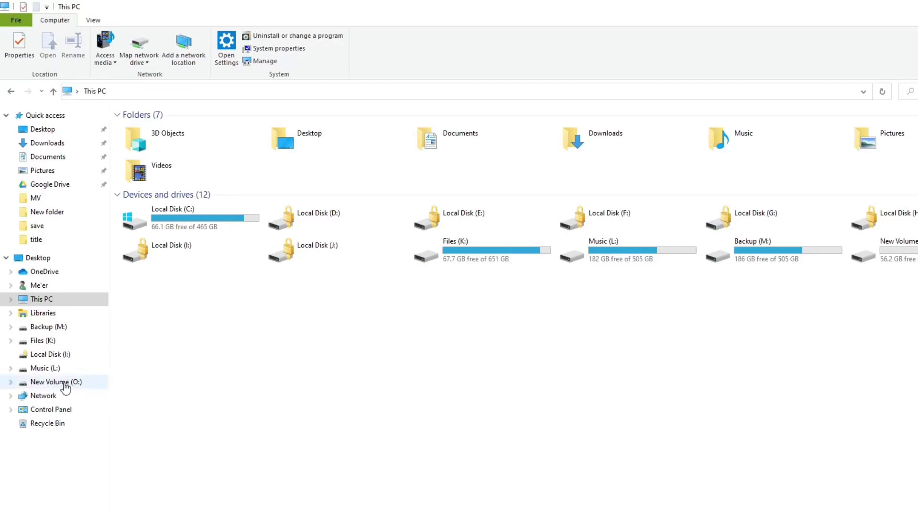
# Examine the properties of the New Volume (O:) USB drive, including its file system and capacity, and close them unchanged.
pyautogui.rightClick(63, 382)
pyautogui.click(74, 376)
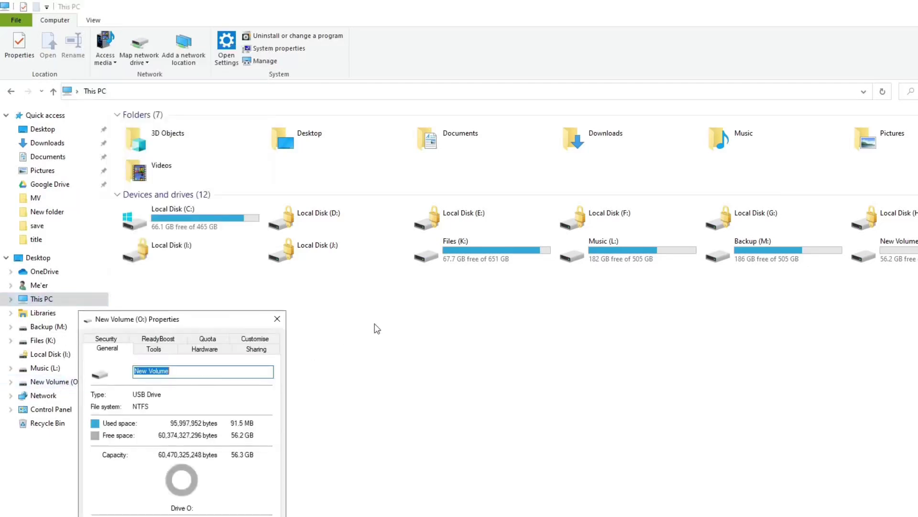
pyautogui.moveTo(197, 325); pyautogui.dragTo(373, 203)
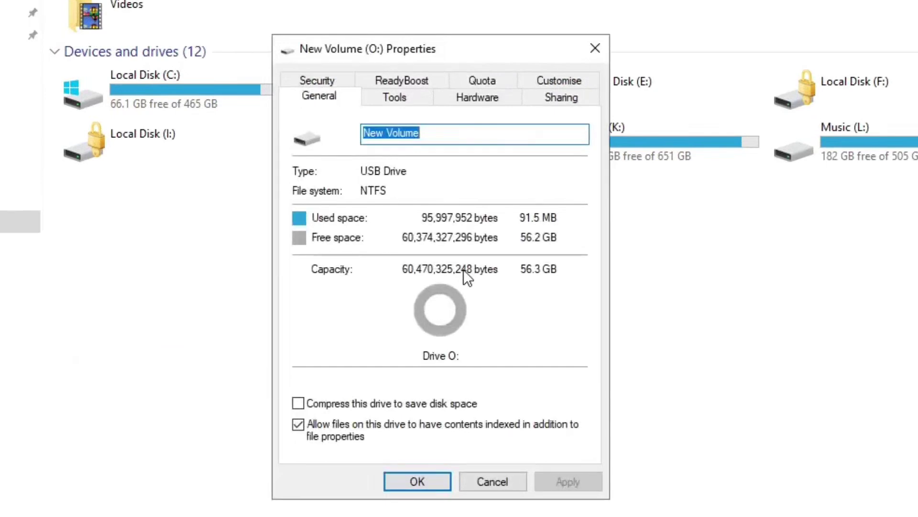
pyautogui.click(503, 478)
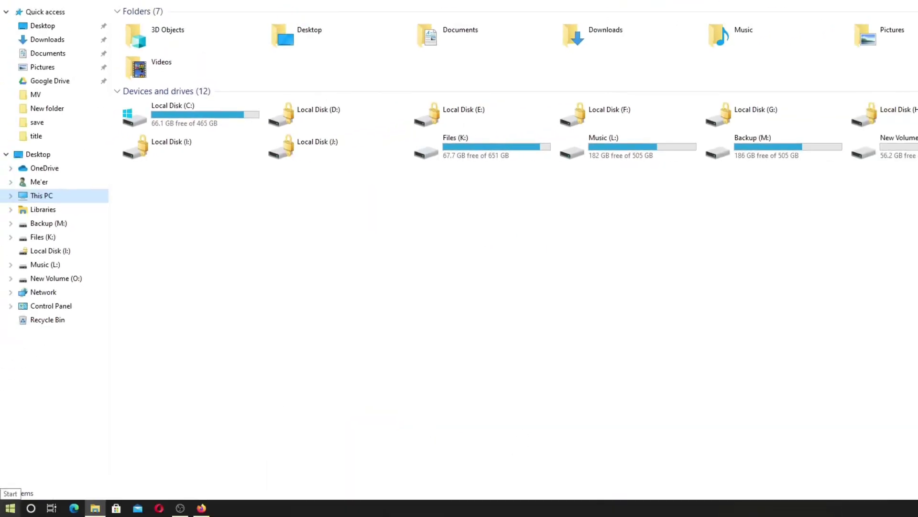
# Open Disk Management and maximize its window.
pyautogui.rightClick(10, 508)
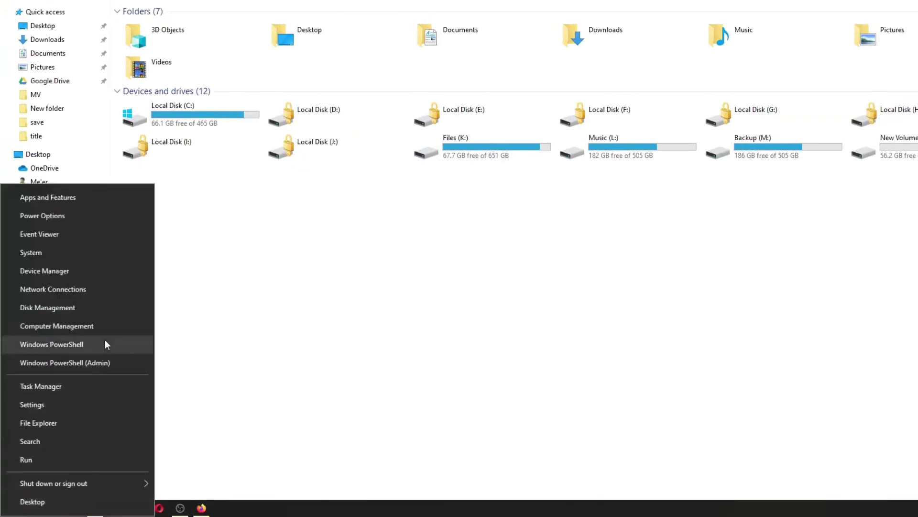
pyautogui.click(100, 307)
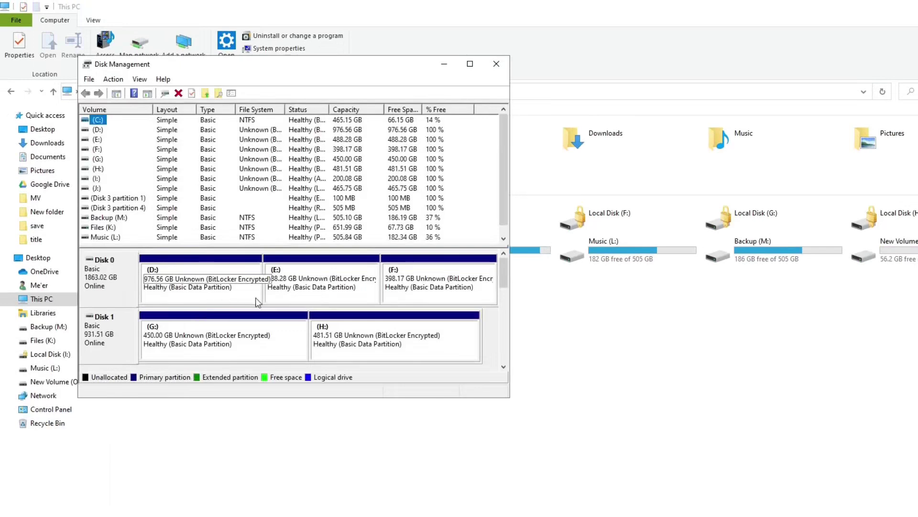
pyautogui.click(470, 63)
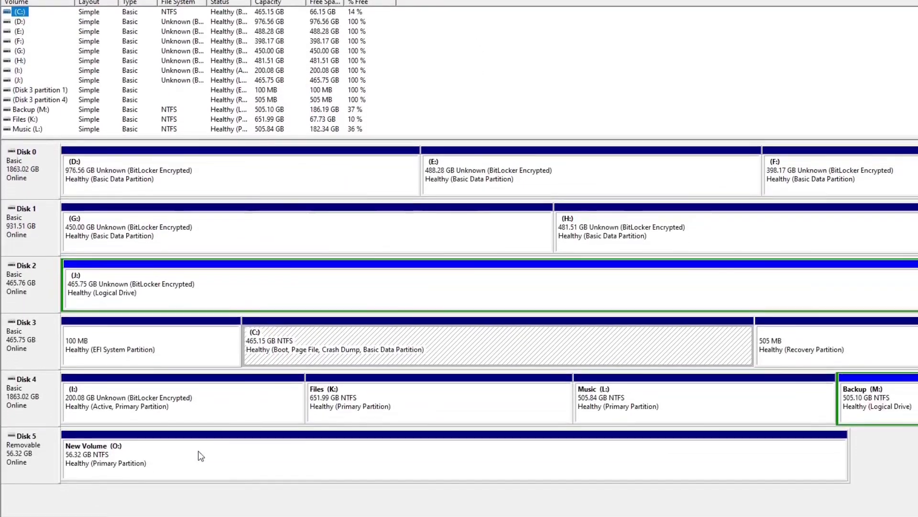
# Delete the New Volume (O:) partition on removable Disk 5 and accept erasing all its data.
pyautogui.click(200, 500)
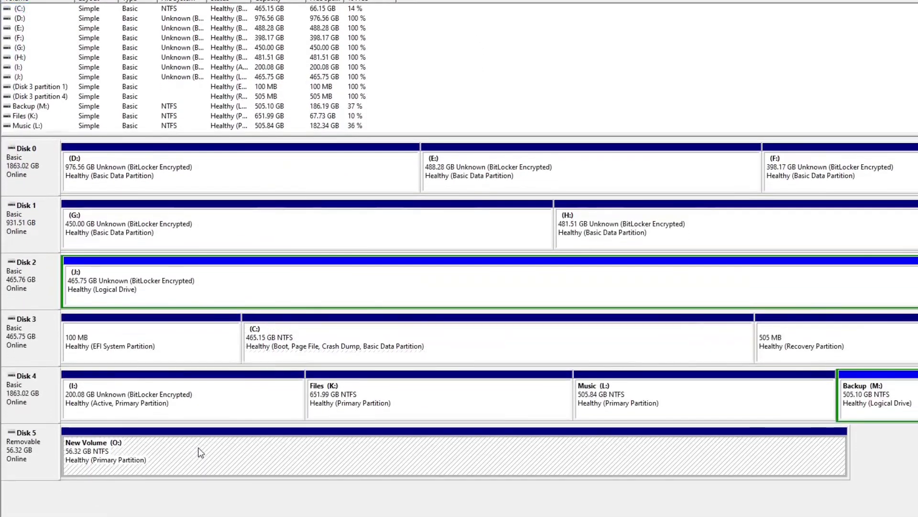
pyautogui.rightClick(199, 449)
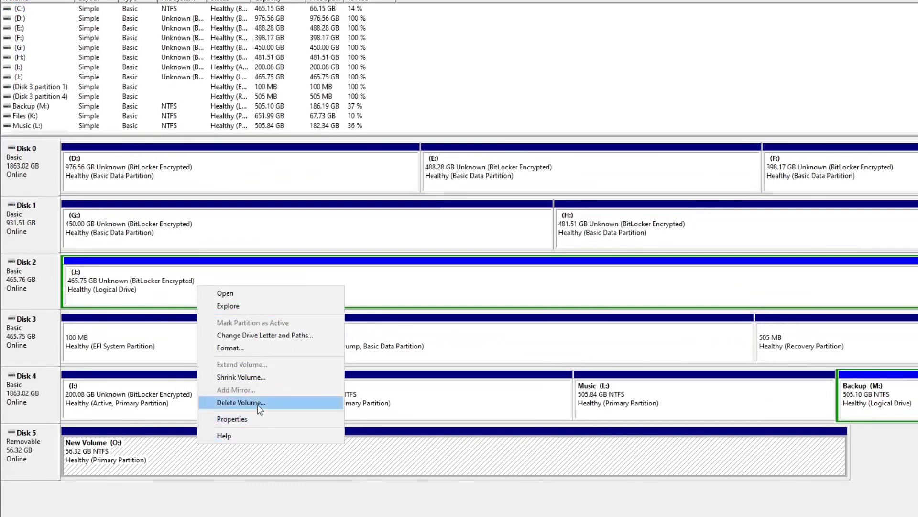
pyautogui.click(172, 457)
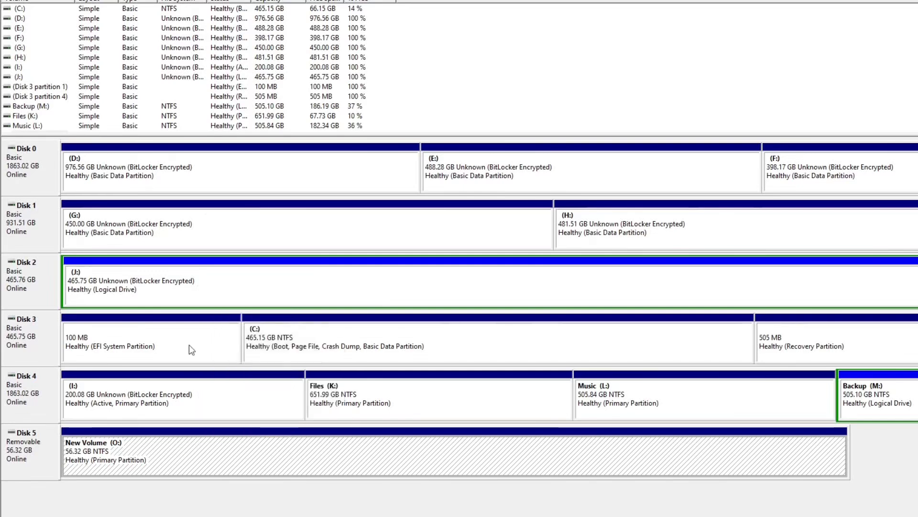
pyautogui.scroll(-1, 229, 70)
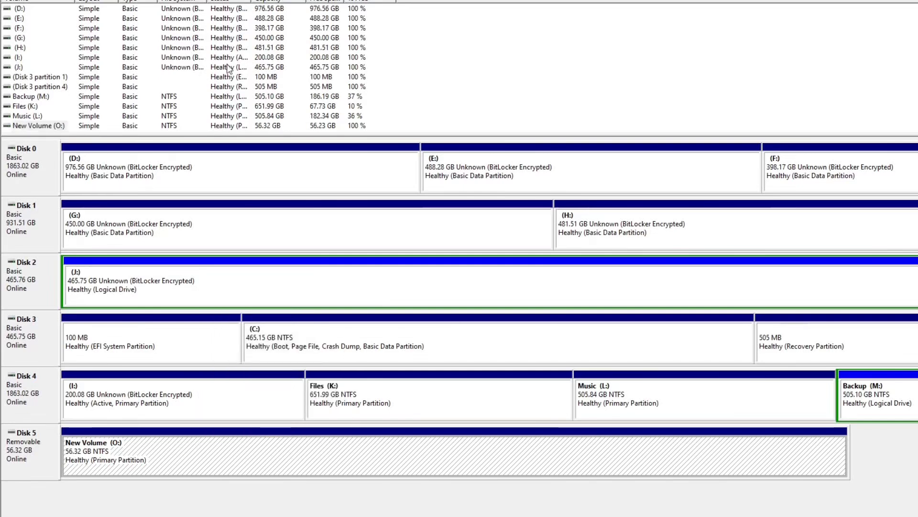
pyautogui.click(61, 126)
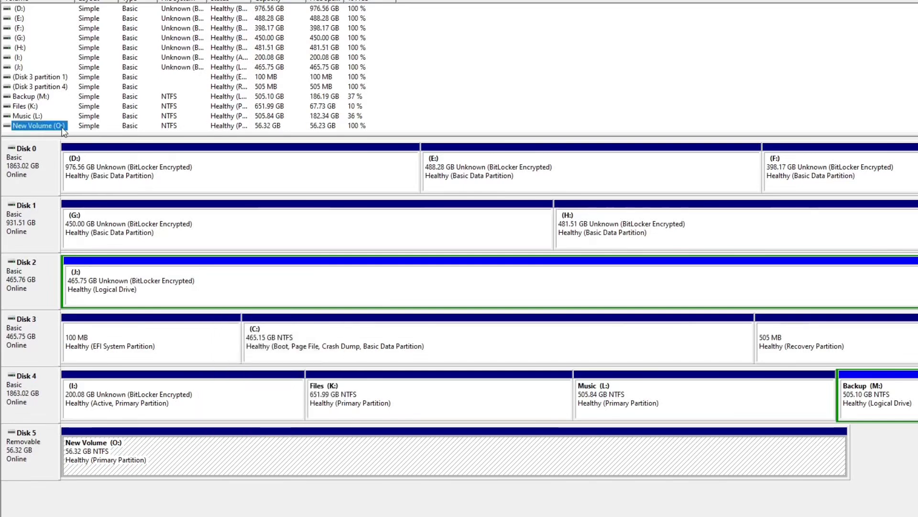
pyautogui.rightClick(174, 465)
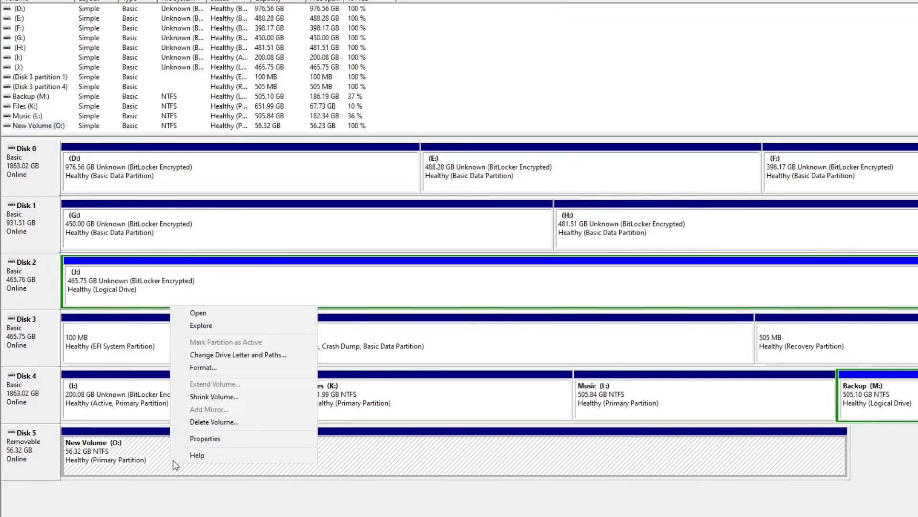
pyautogui.click(197, 427)
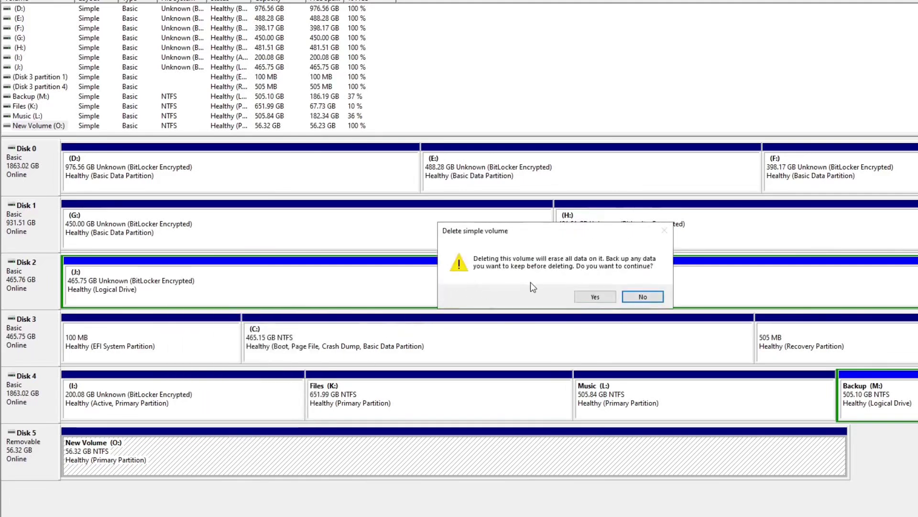
pyautogui.click(577, 295)
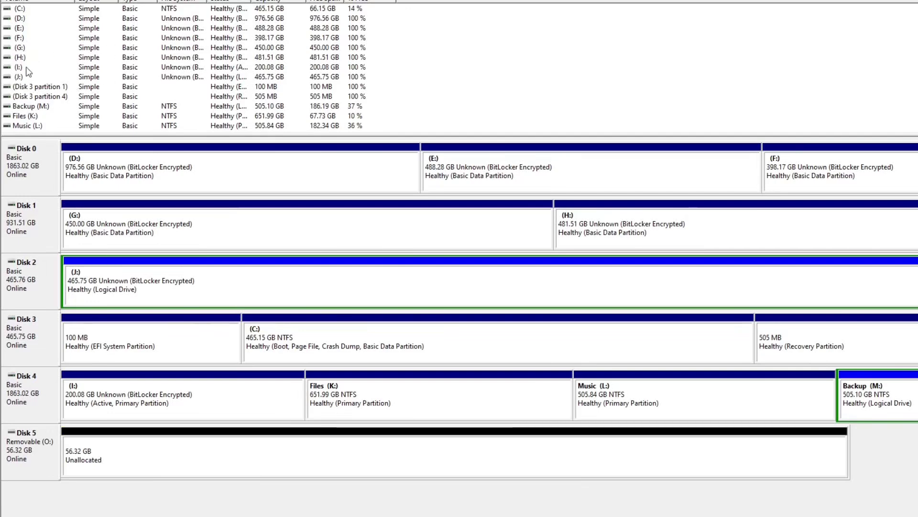
# Start a new simple volume in Disk 5's unallocated space and set its size to 30000 MB.
pyautogui.click(142, 455)
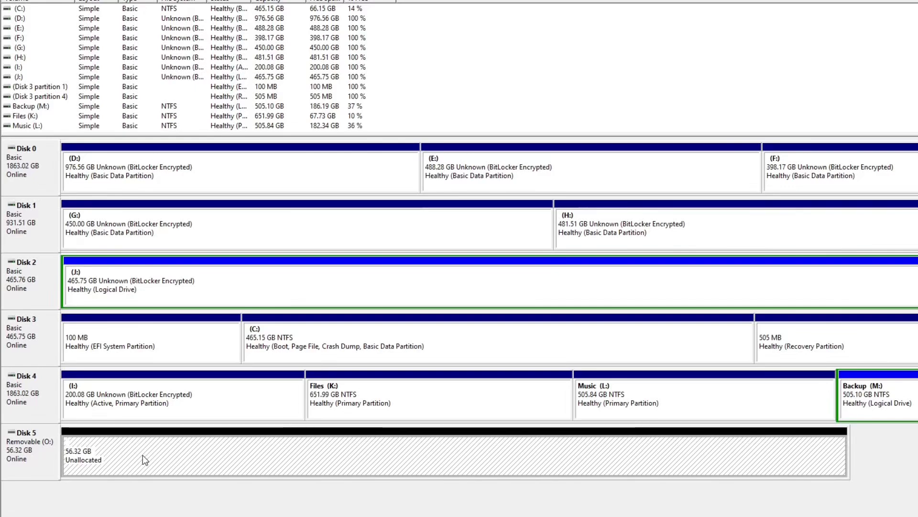
pyautogui.rightClick(142, 454)
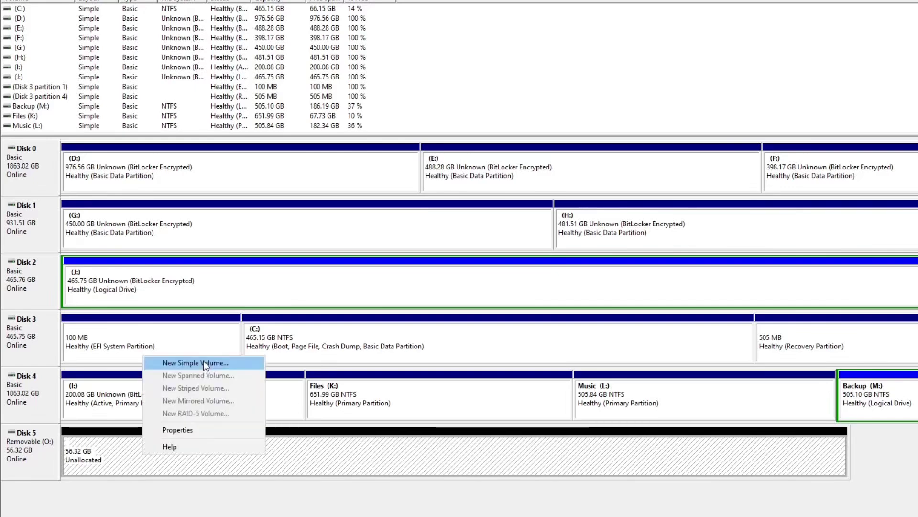
pyautogui.click(203, 362)
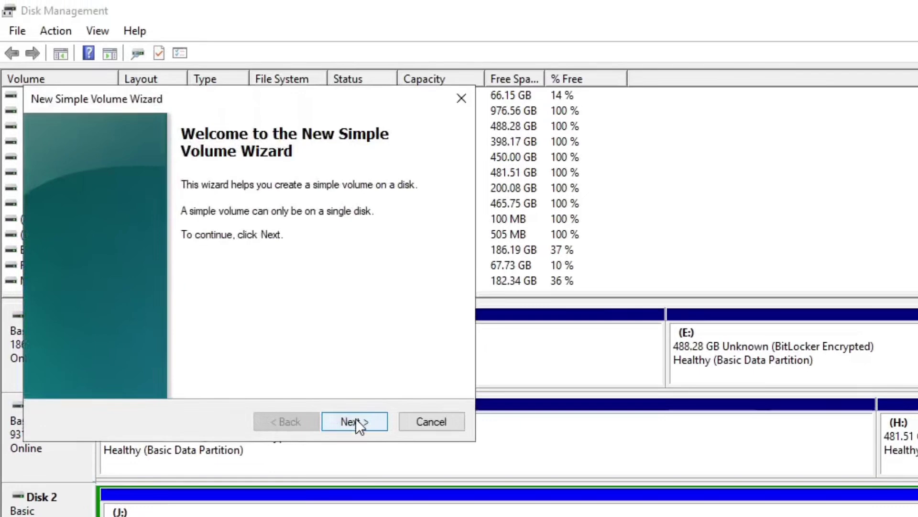
pyautogui.click(355, 421)
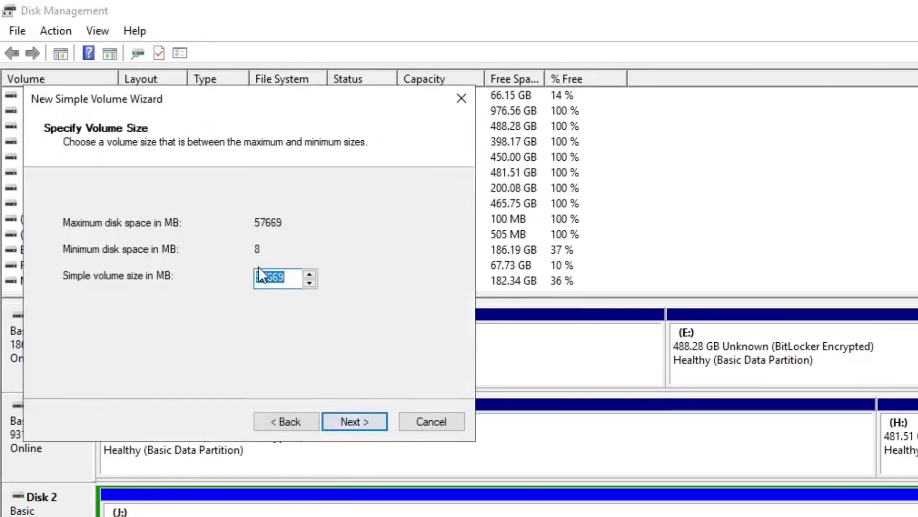
pyautogui.click(266, 277)
pyautogui.hotkey('ctrl', 'a')
pyautogui.write('3')
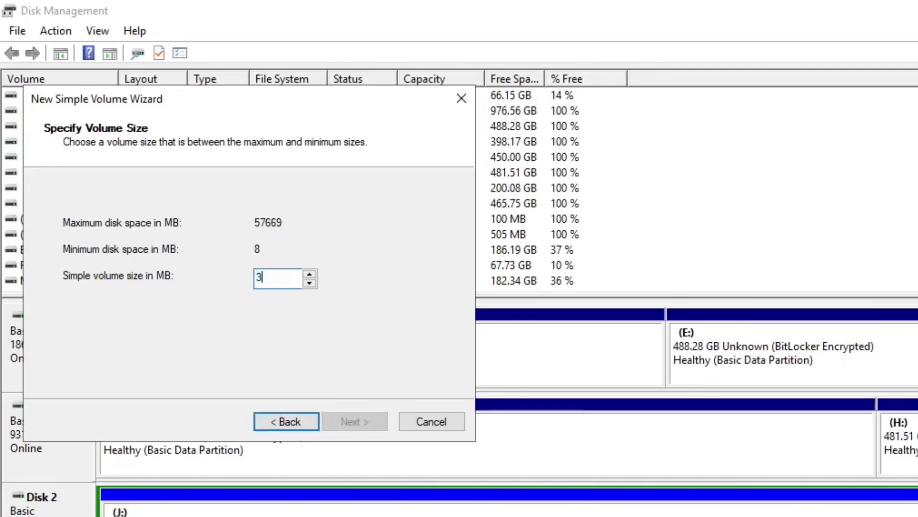
pyautogui.write('0000')
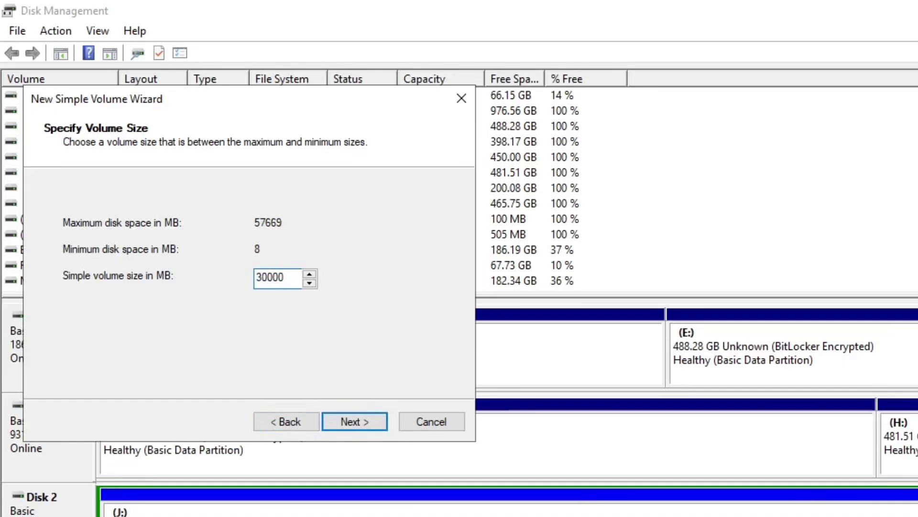
pyautogui.click(356, 423)
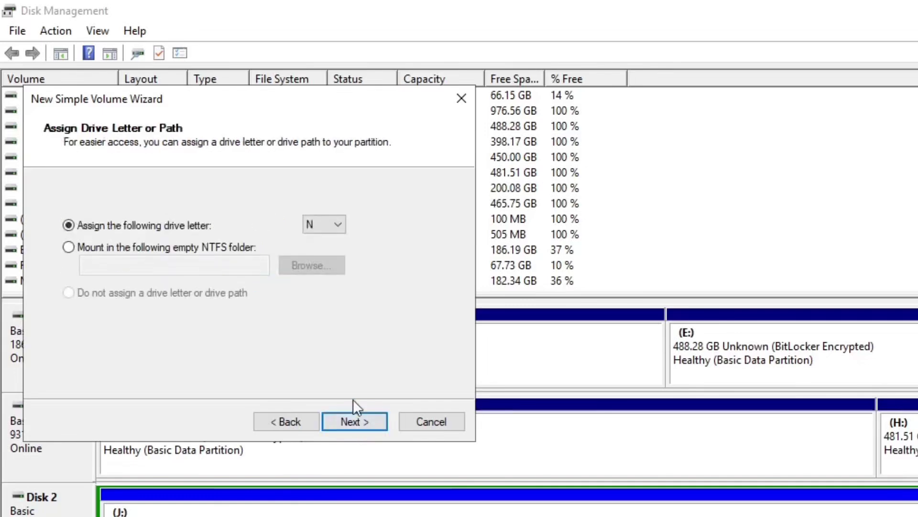
# Review the available drive letters and assign N to the new volume.
pyautogui.click(333, 227)
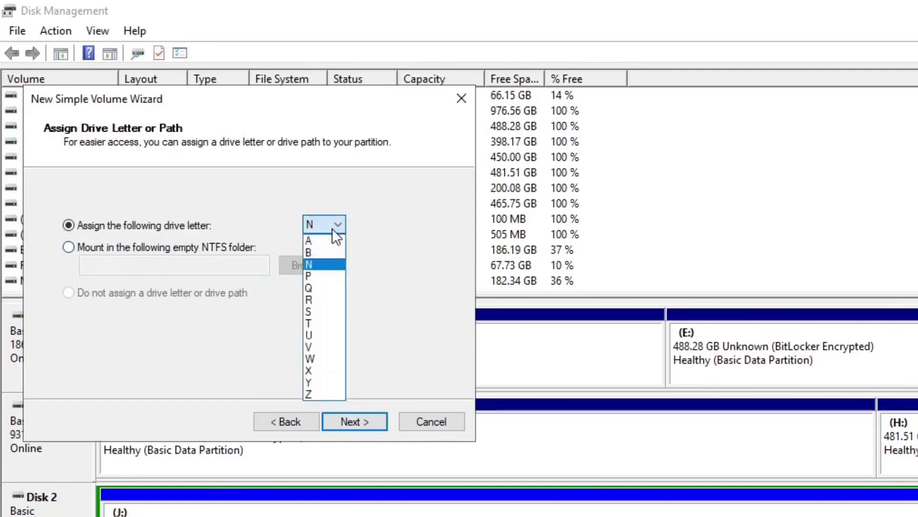
pyautogui.click(423, 245)
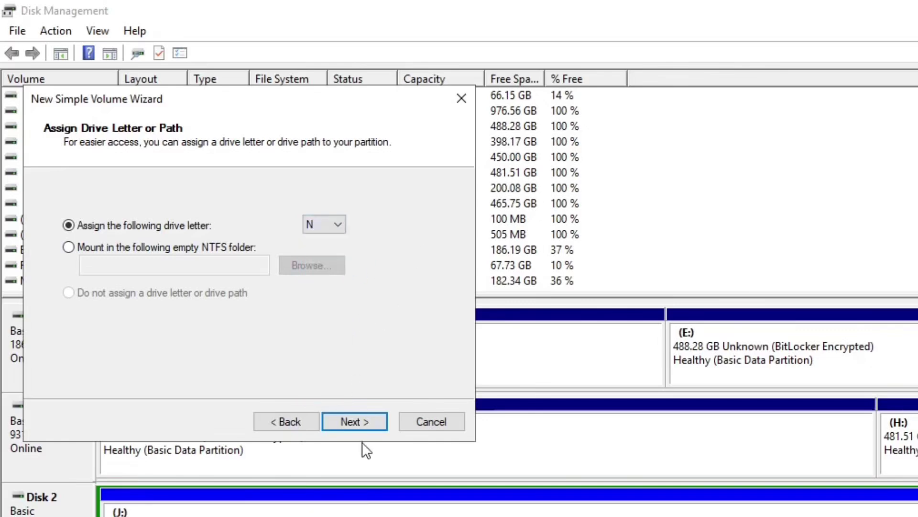
pyautogui.click(363, 424)
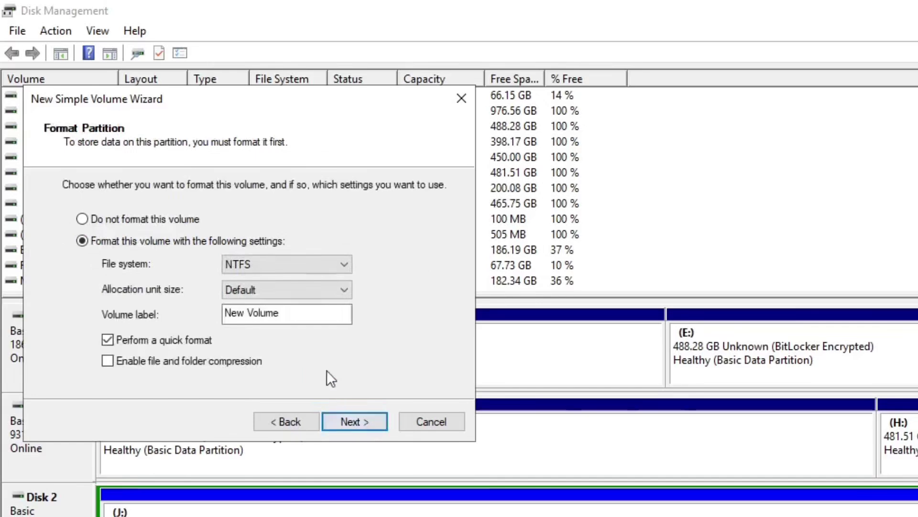
# Label the volume musik, choose FAT32 with default allocation unit size and quick format, and finish creating it.
pyautogui.moveTo(282, 313); pyautogui.dragTo(213, 315)
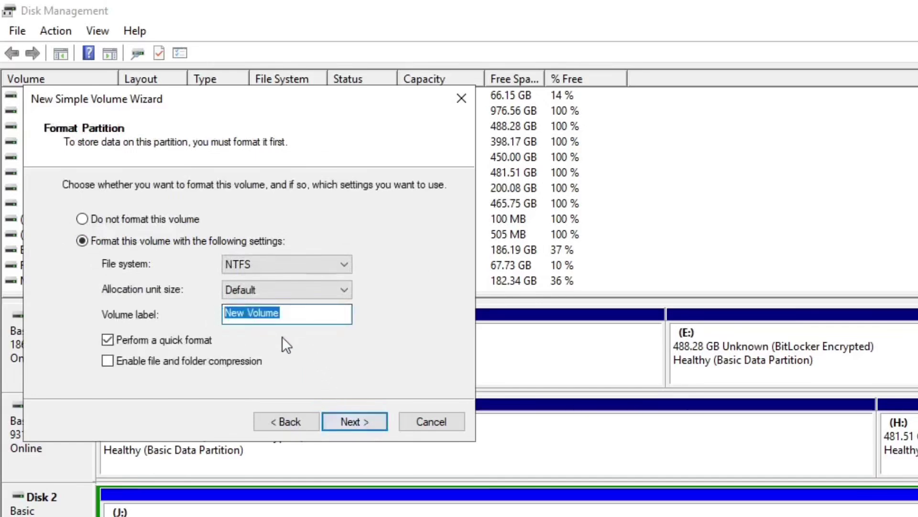
pyautogui.write('musik')
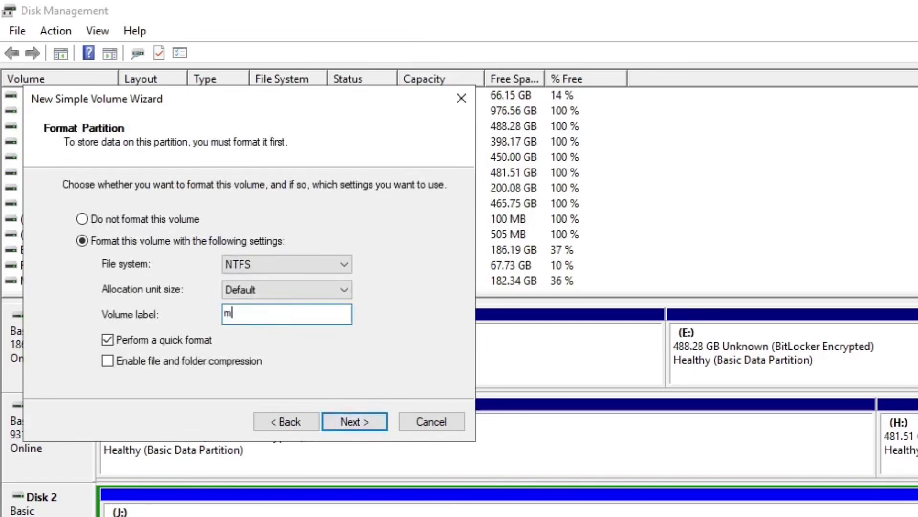
pyautogui.click(279, 270)
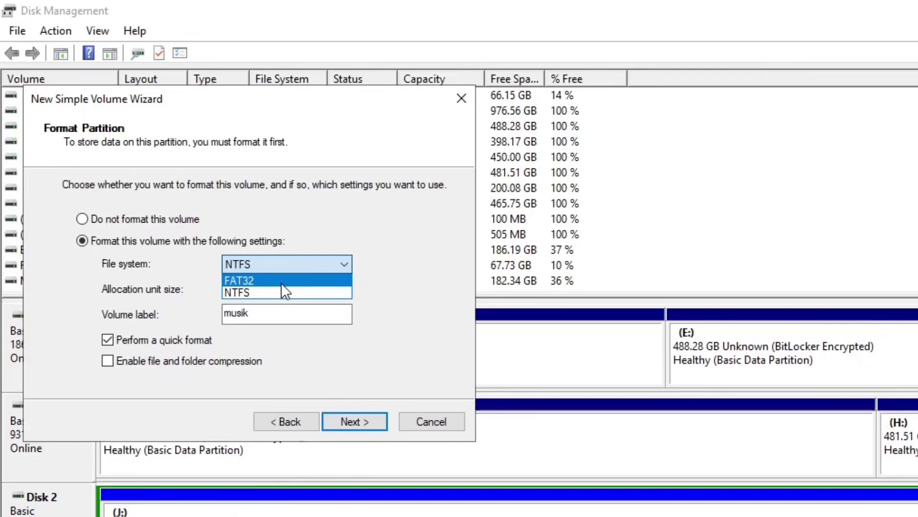
pyautogui.click(282, 282)
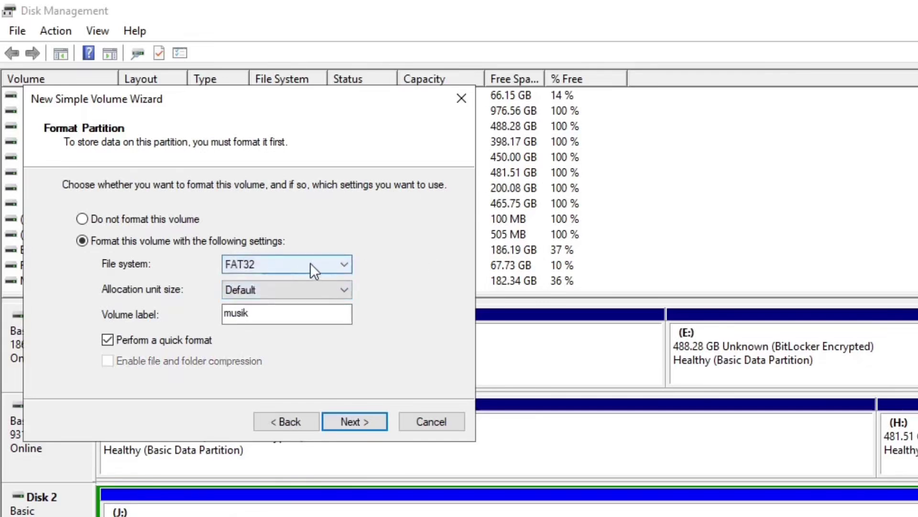
pyautogui.click(323, 297)
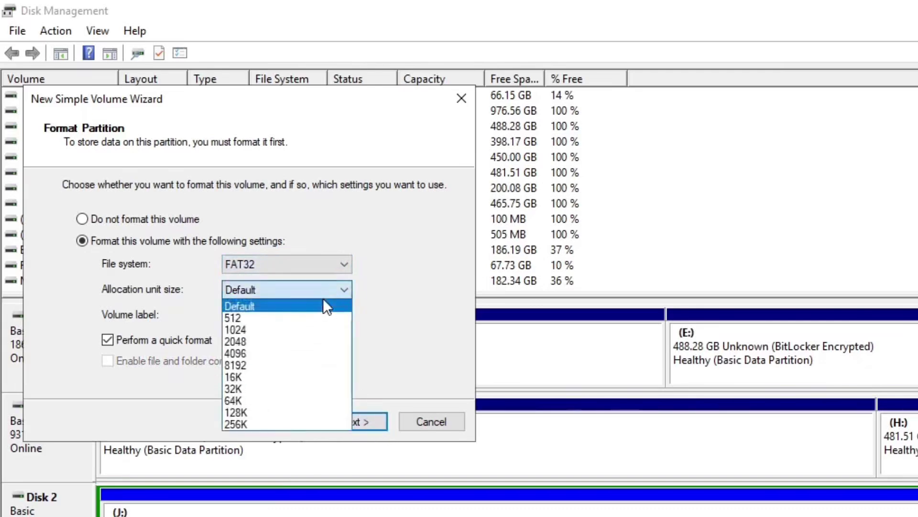
pyautogui.click(151, 320)
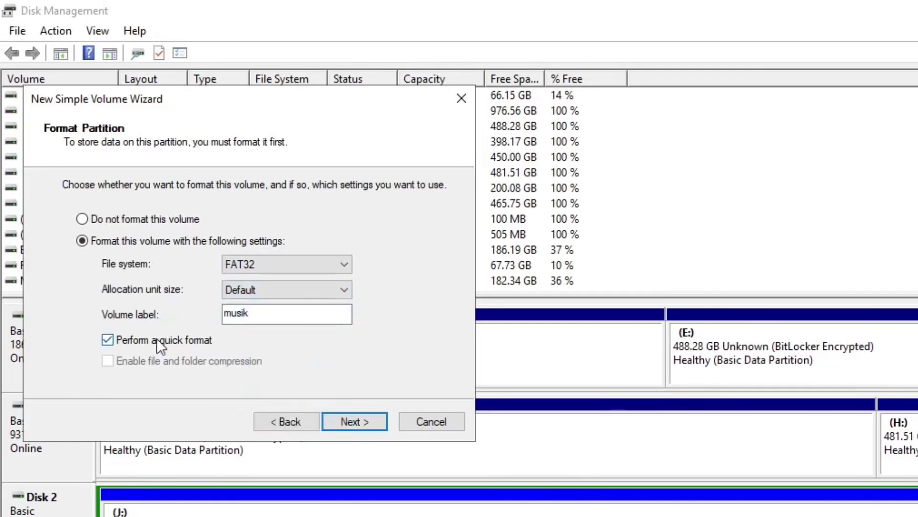
pyautogui.click(346, 421)
pyautogui.click(346, 421)
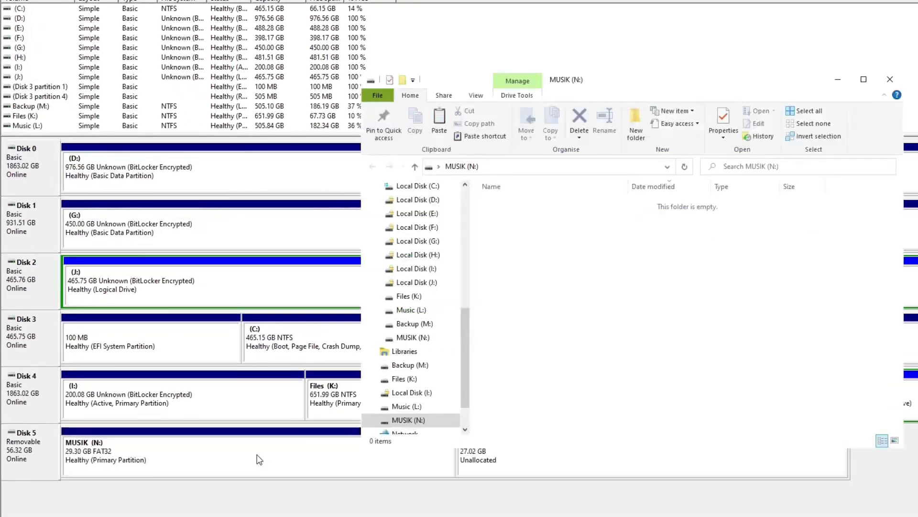
pyautogui.click(252, 457)
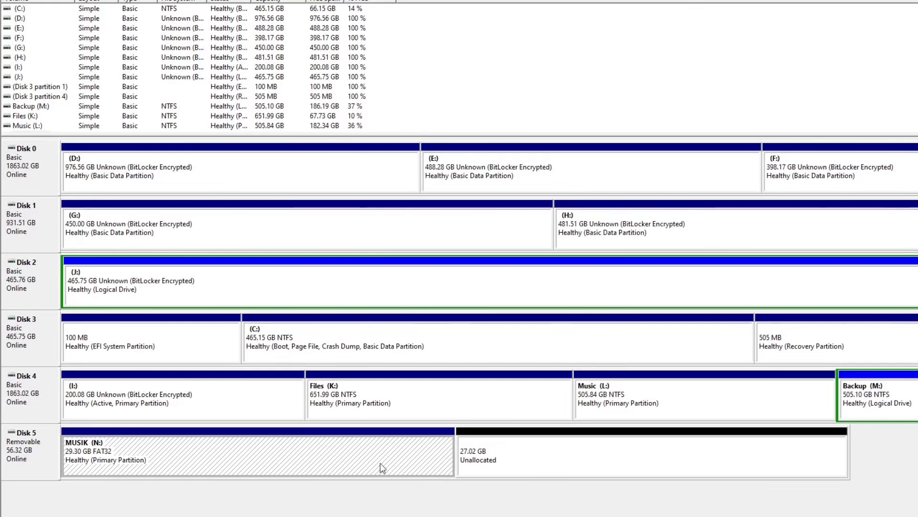
pyautogui.click(537, 458)
pyautogui.click(411, 457)
pyautogui.click(552, 455)
pyautogui.click(412, 455)
# Start a new simple volume in Disk 5's remaining unallocated space, keeping the full 27669 MB size and drive letter O.
pyautogui.click(520, 456)
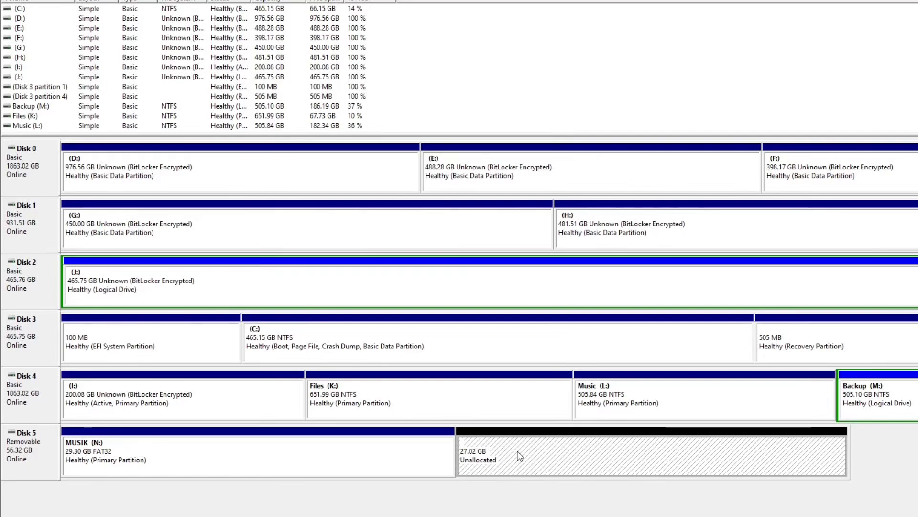
pyautogui.rightClick(519, 456)
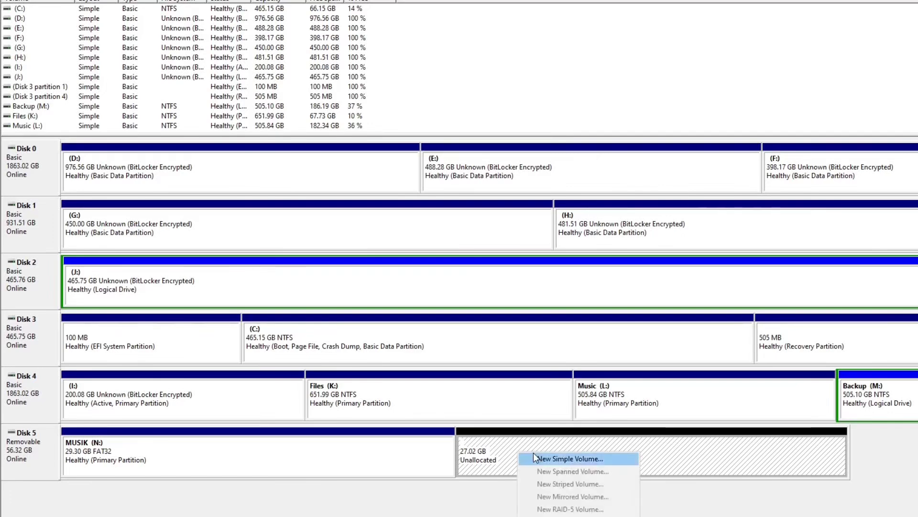
pyautogui.click(534, 457)
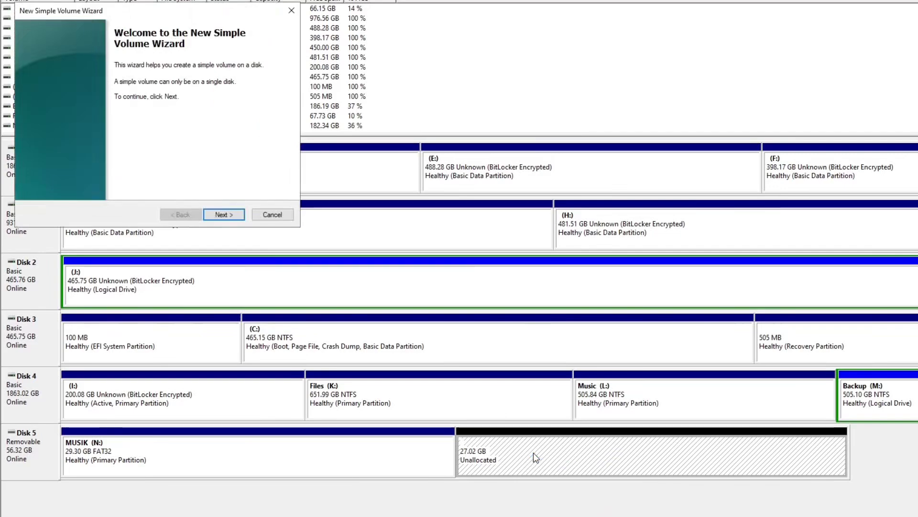
pyautogui.click(219, 214)
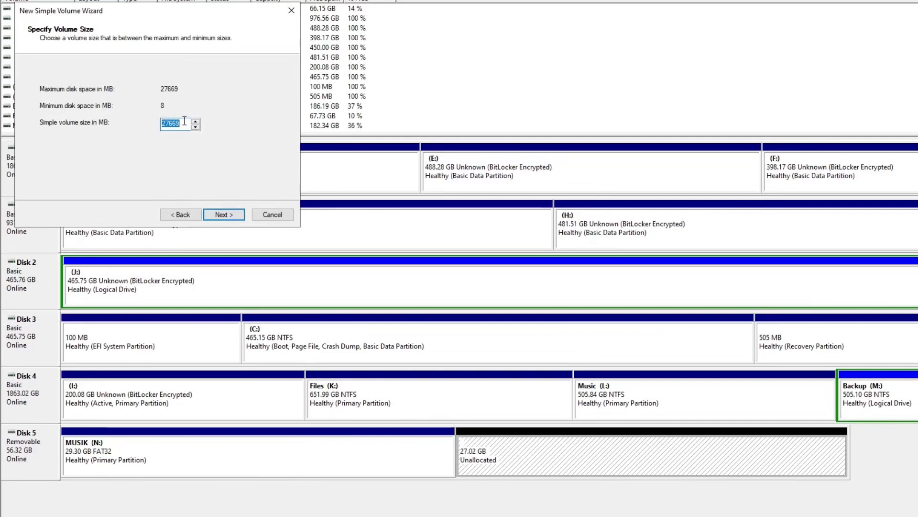
pyautogui.click(222, 216)
pyautogui.click(201, 91)
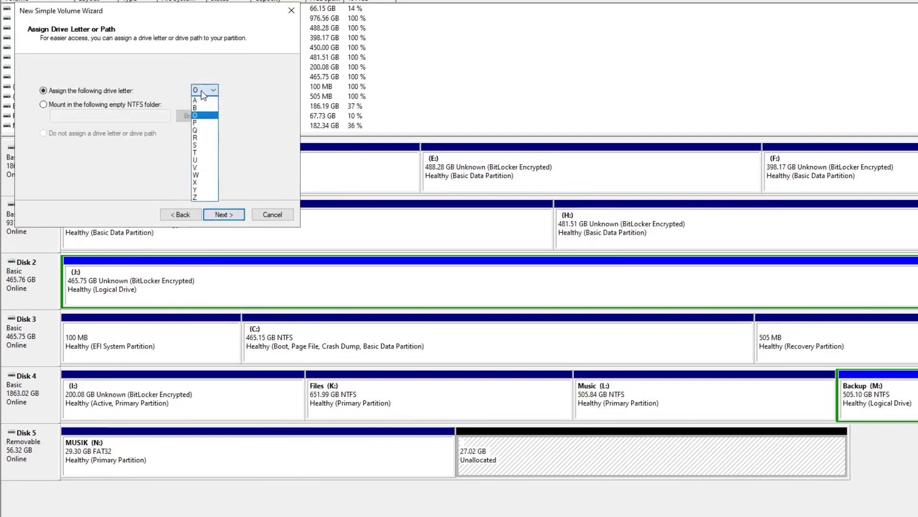
pyautogui.click(203, 91)
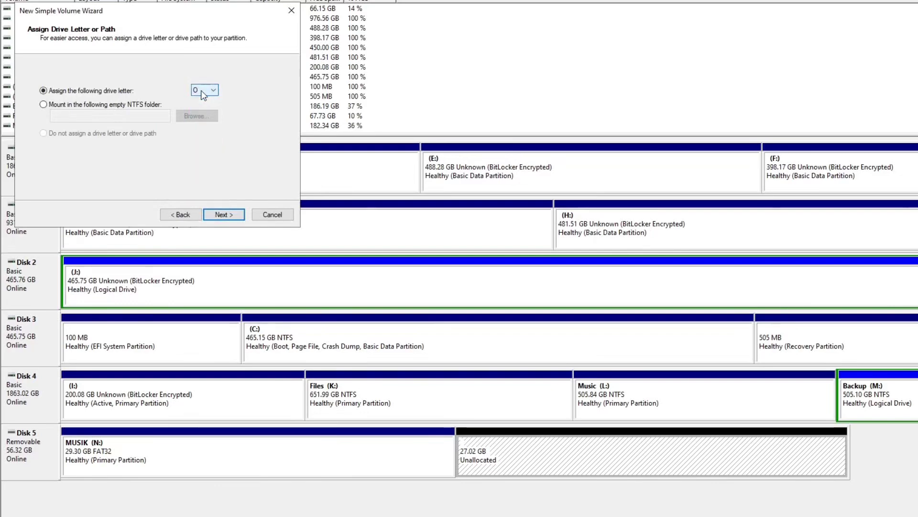
pyautogui.click(220, 214)
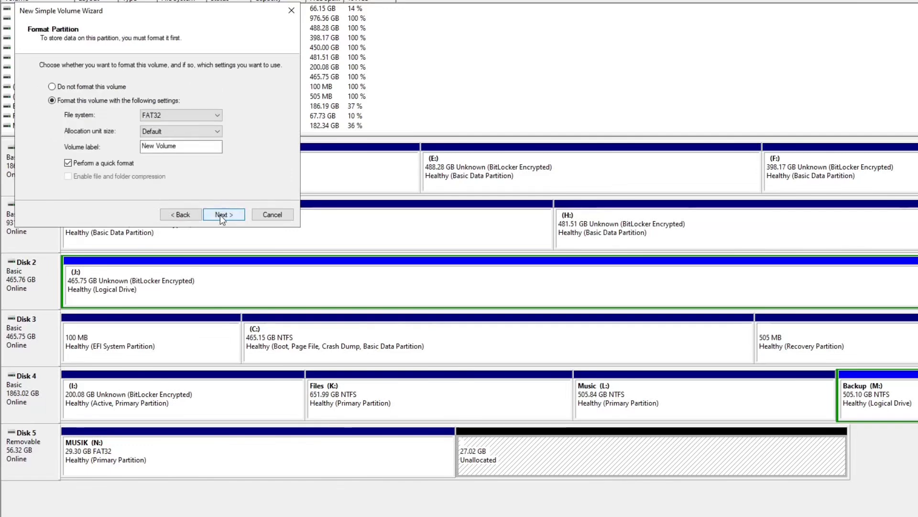
# Format the new volume as NTFS with the label game, finish creating it and dismiss the Windows format prompt.
pyautogui.click(200, 115)
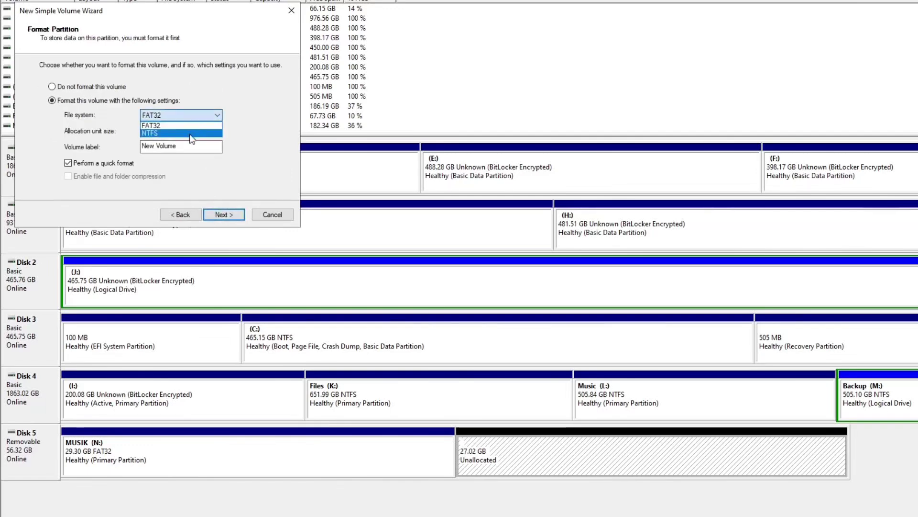
pyautogui.click(192, 134)
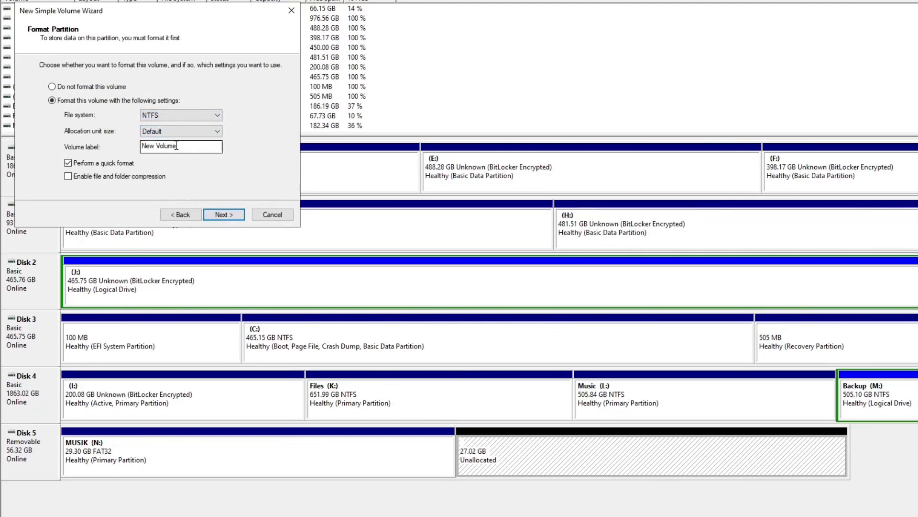
pyautogui.moveTo(177, 146); pyautogui.dragTo(144, 147)
pyautogui.write('game')
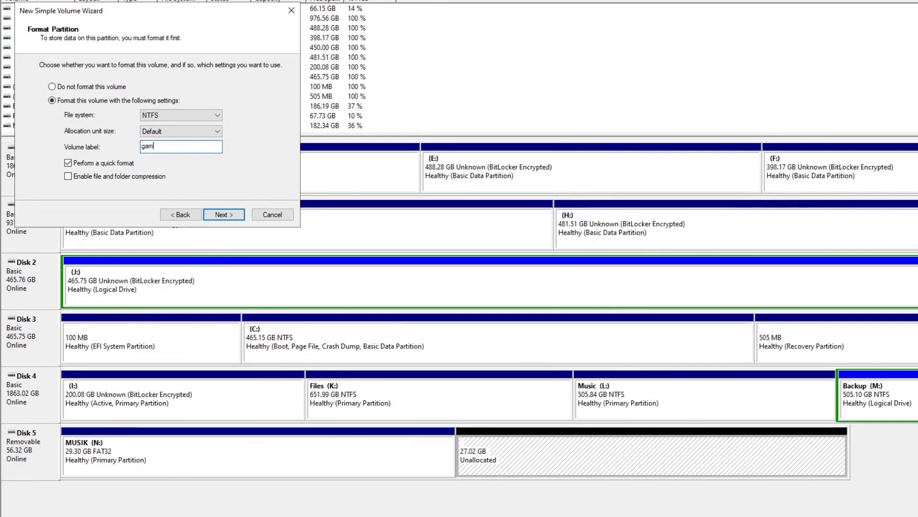
pyautogui.click(214, 217)
pyautogui.click(214, 218)
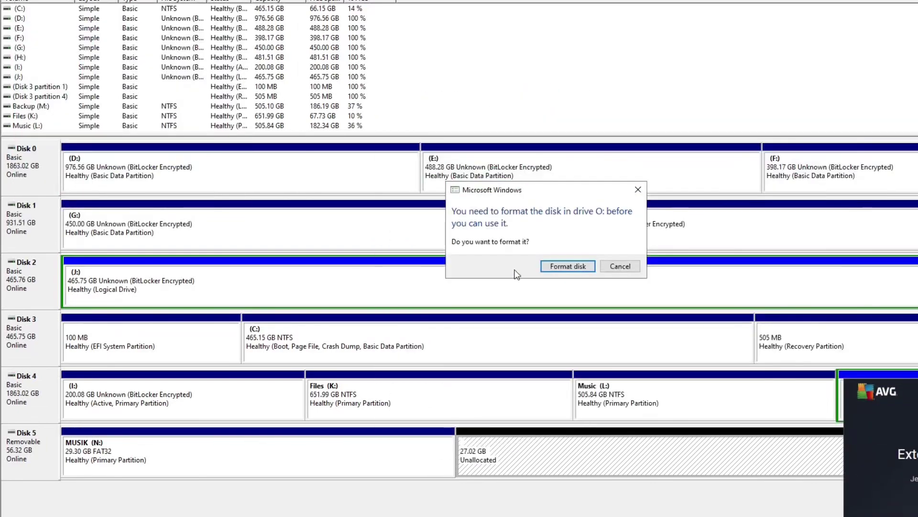
pyautogui.click(613, 272)
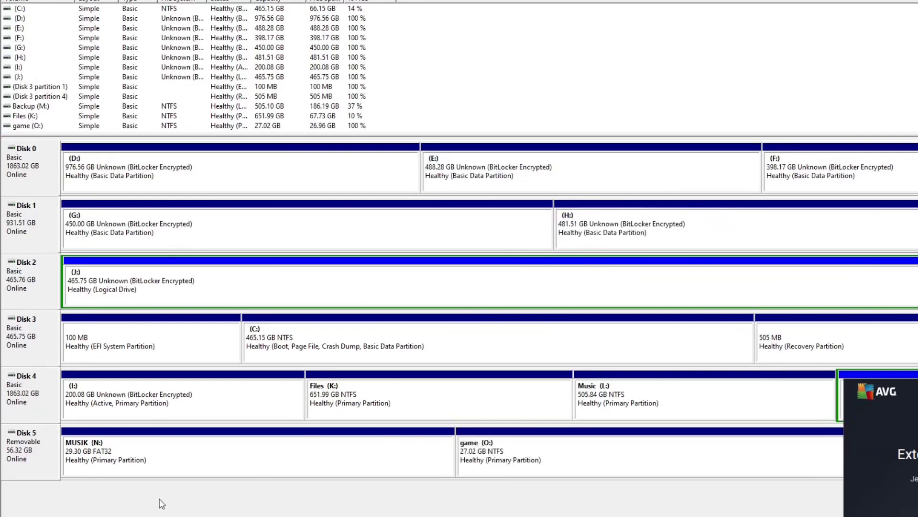
# Compare the size and file system of the MUSIK (N:) and game (O:) partitions on Disk 5.
pyautogui.moveTo(112, 514)
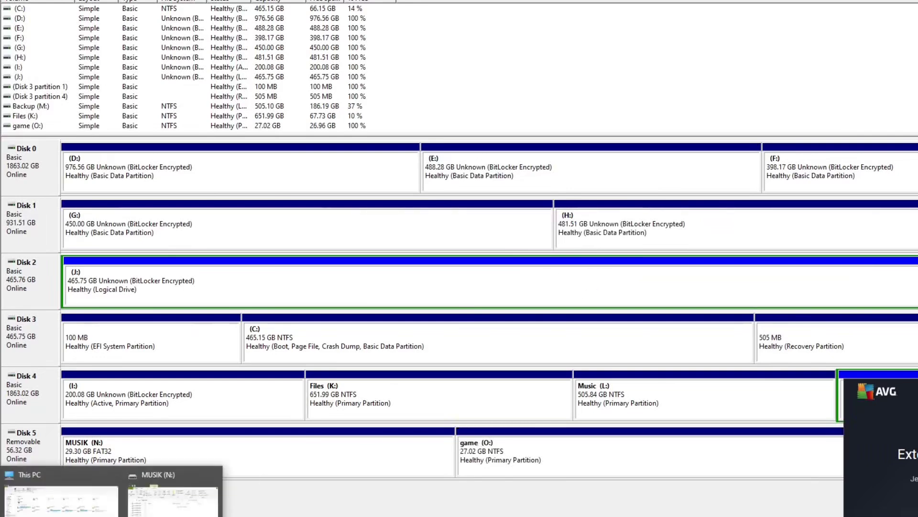
pyautogui.click(424, 469)
pyautogui.click(550, 467)
pyautogui.click(415, 467)
pyautogui.click(517, 467)
pyautogui.click(308, 467)
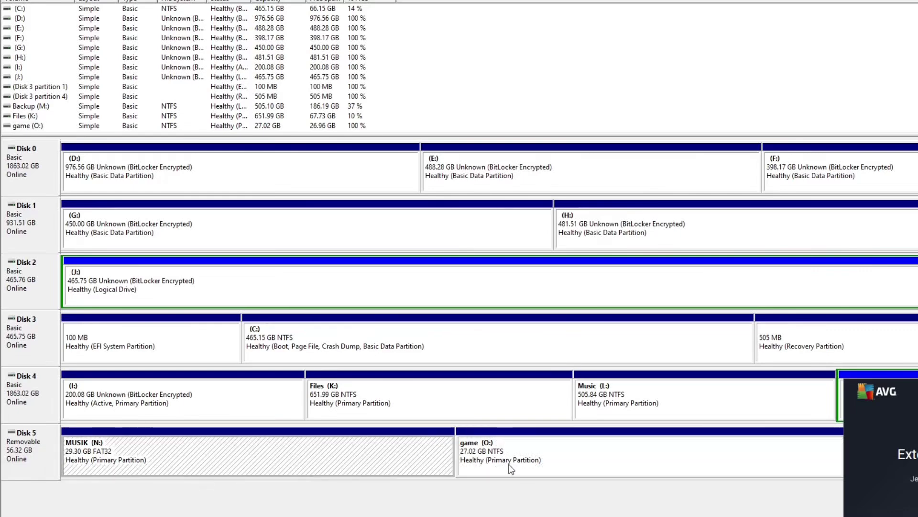
pyautogui.click(524, 467)
pyautogui.click(420, 463)
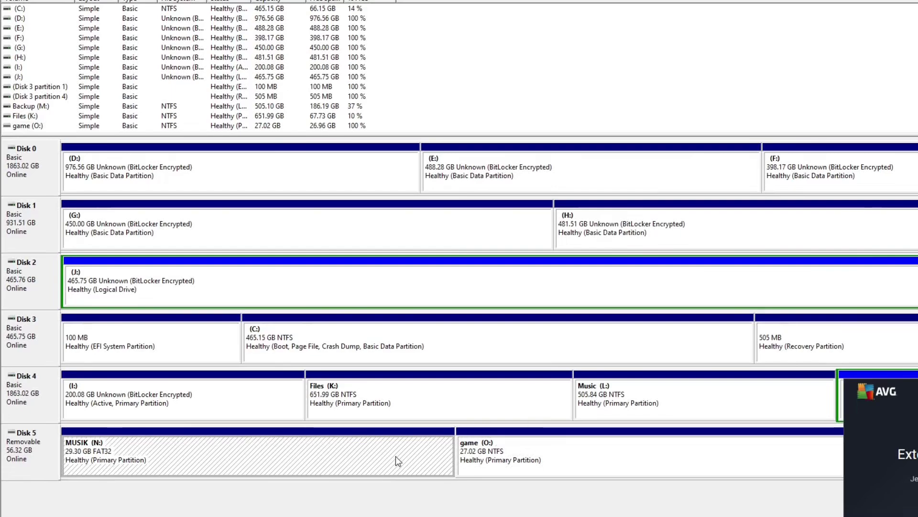
pyautogui.click(530, 459)
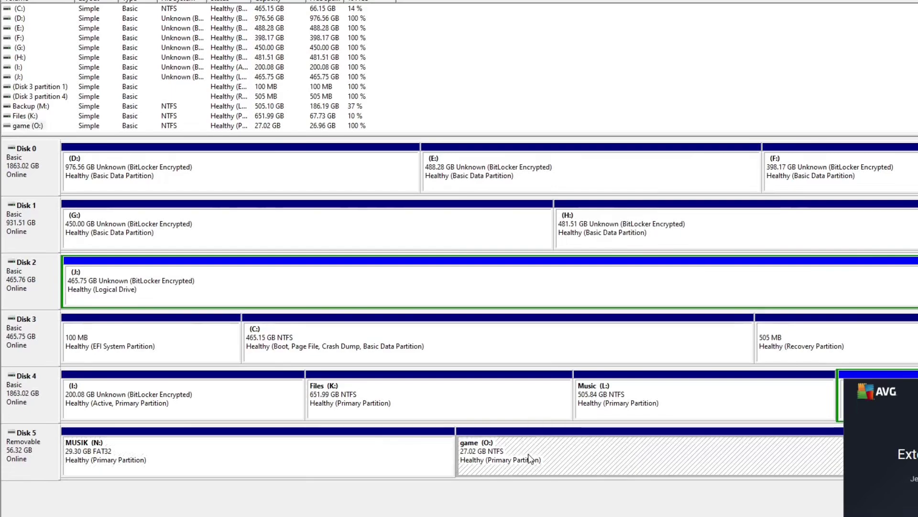
# Switch to File Explorer, open the MUSIK (N:) drive and check its file system in the Format settings without formatting.
pyautogui.moveTo(112, 515)
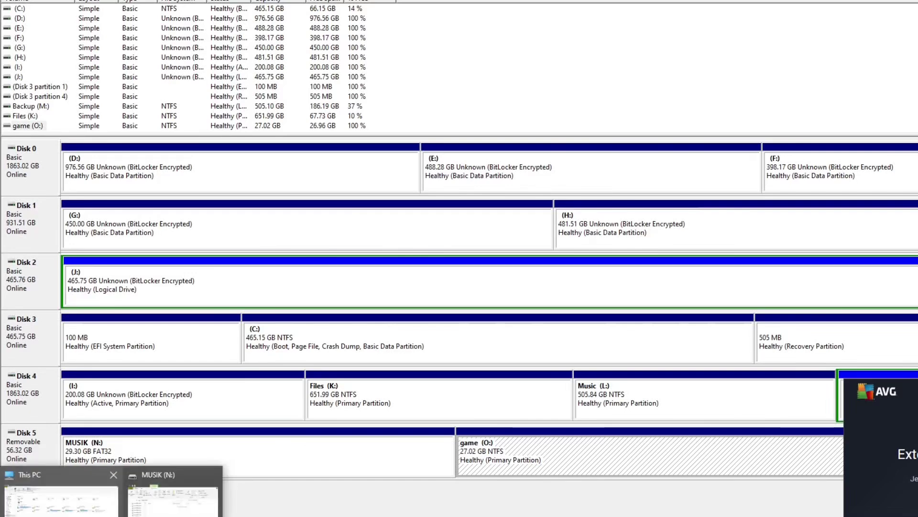
pyautogui.click(65, 503)
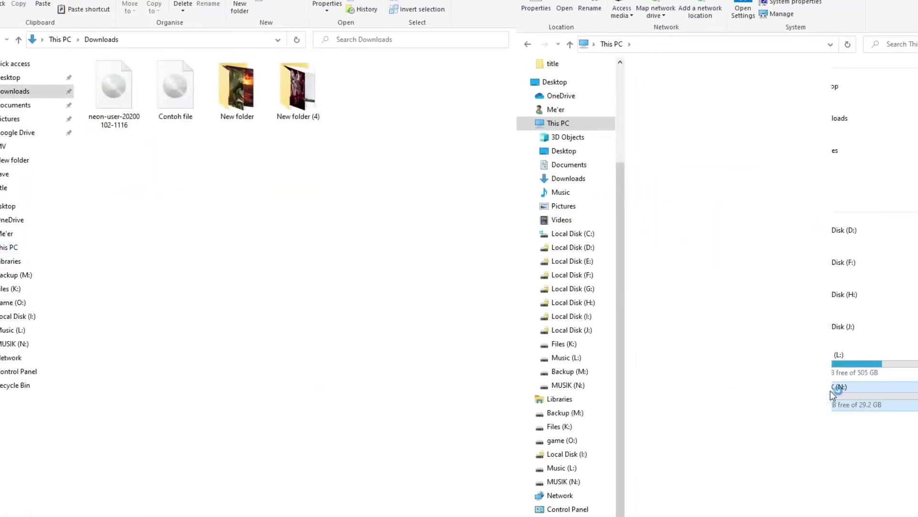
pyautogui.doubleClick(832, 392)
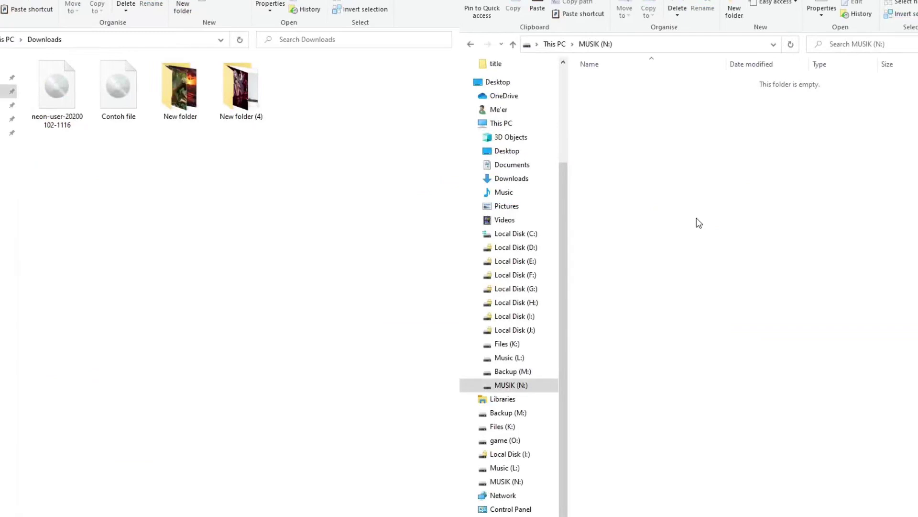
pyautogui.rightClick(506, 388)
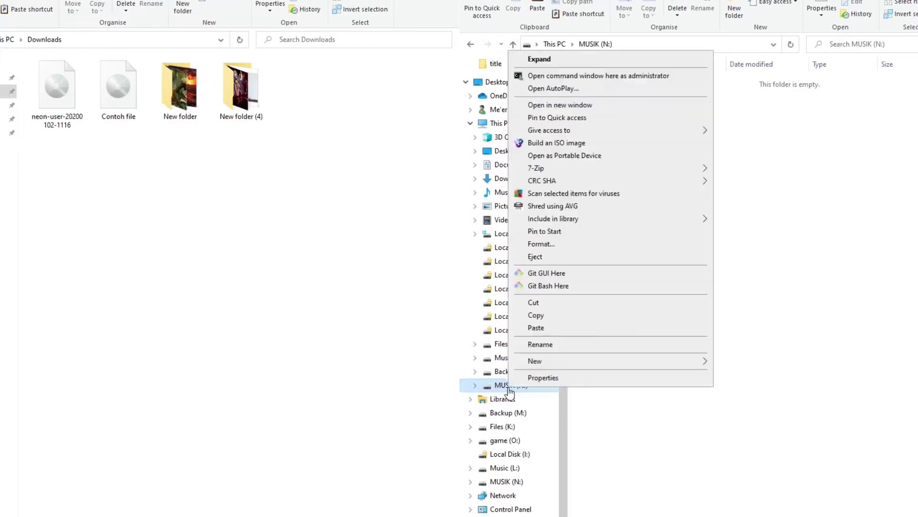
pyautogui.click(541, 244)
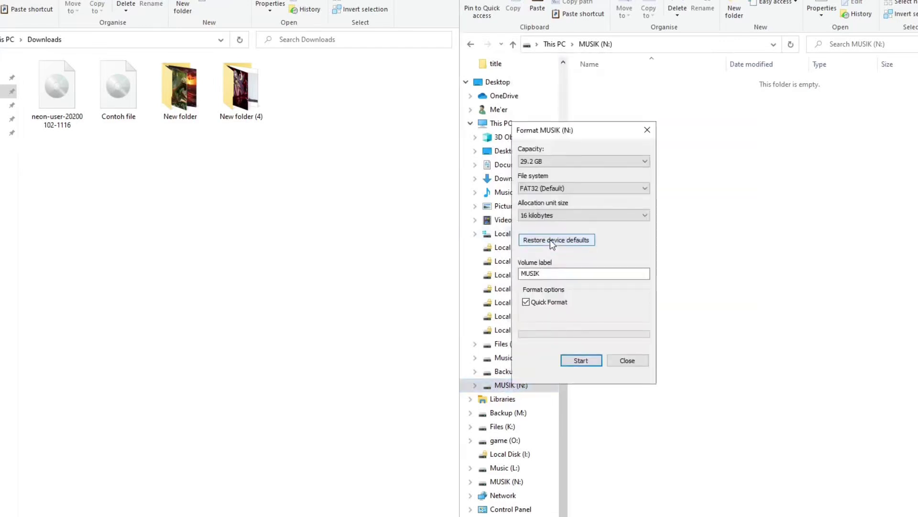
pyautogui.click(628, 360)
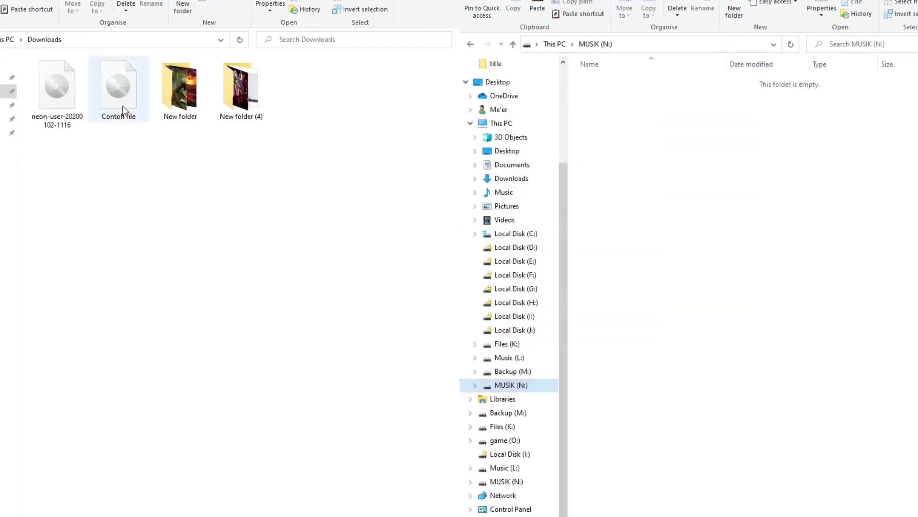
# Try to copy Contoh file from Downloads to MUSIK (N:) and to game (O:), cancelling each transfer.
pyautogui.moveTo(123, 105); pyautogui.dragTo(745, 216)
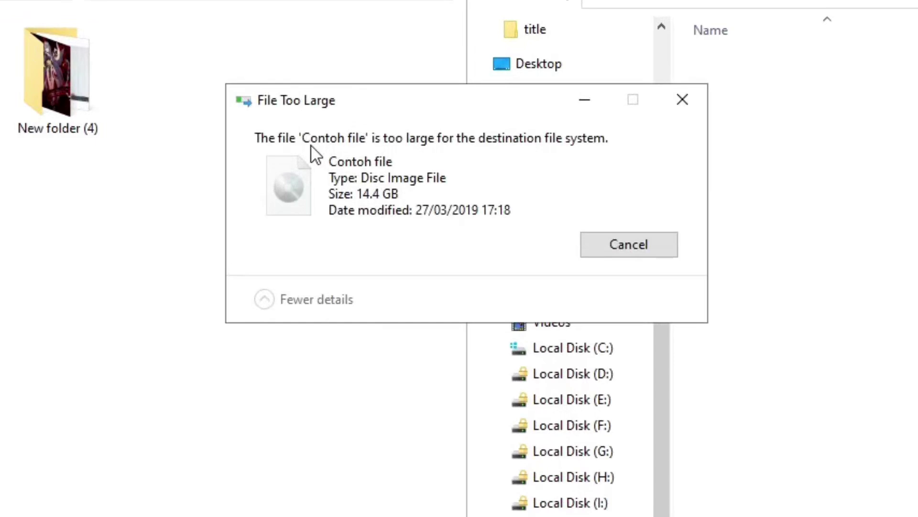
pyautogui.click(629, 244)
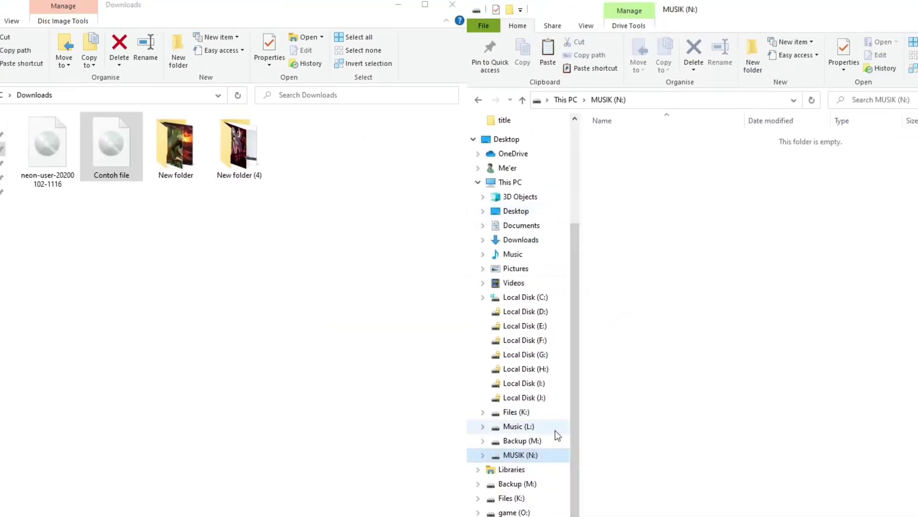
pyautogui.click(554, 512)
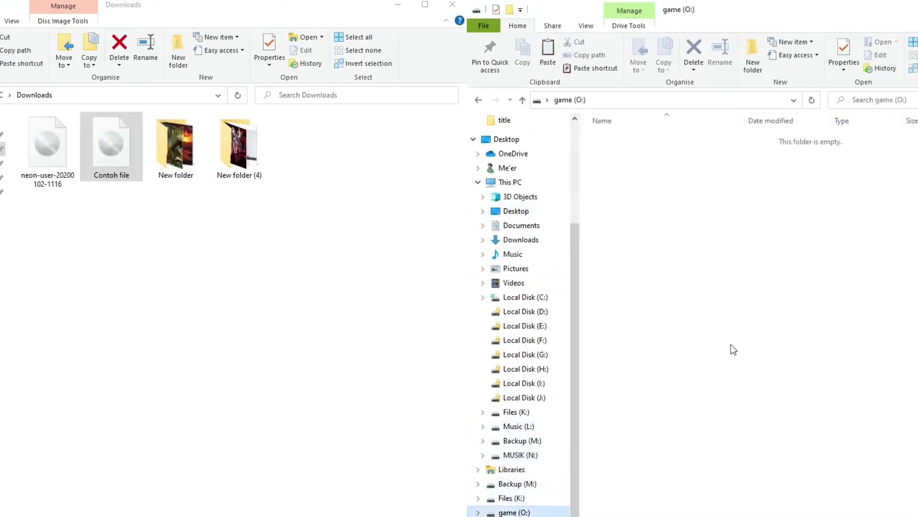
pyautogui.moveTo(115, 153); pyautogui.dragTo(712, 297)
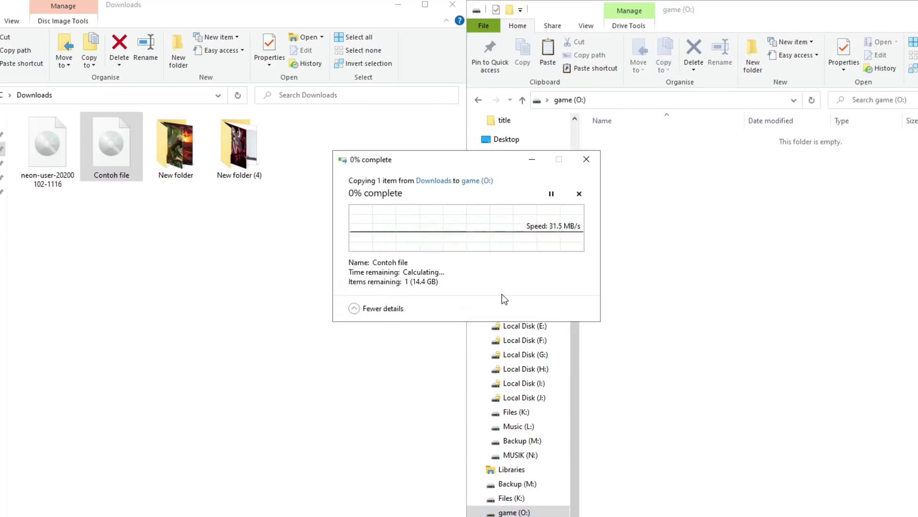
pyautogui.click(580, 194)
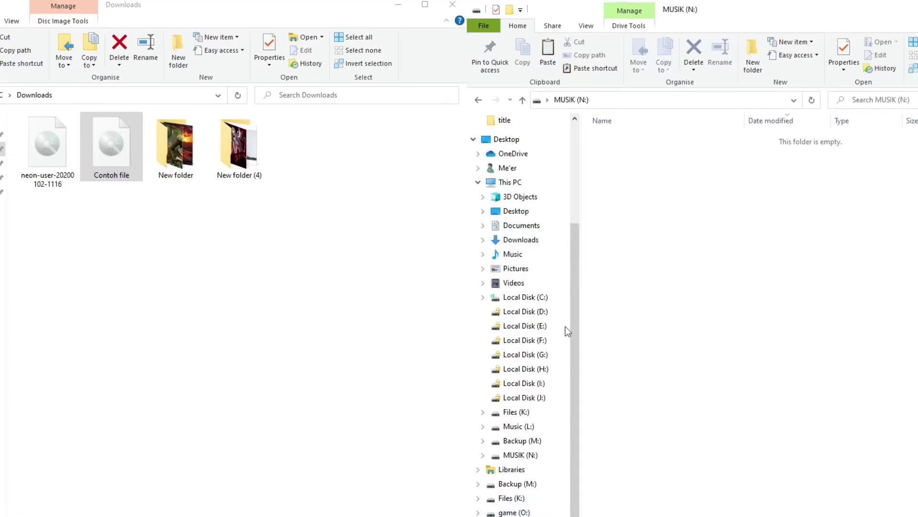
pyautogui.moveTo(53, 156); pyautogui.dragTo(779, 346)
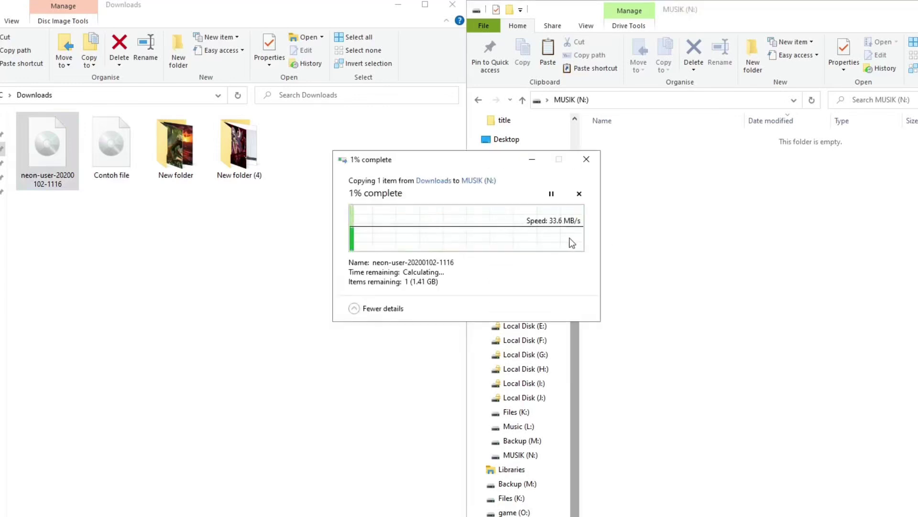
pyautogui.click(579, 193)
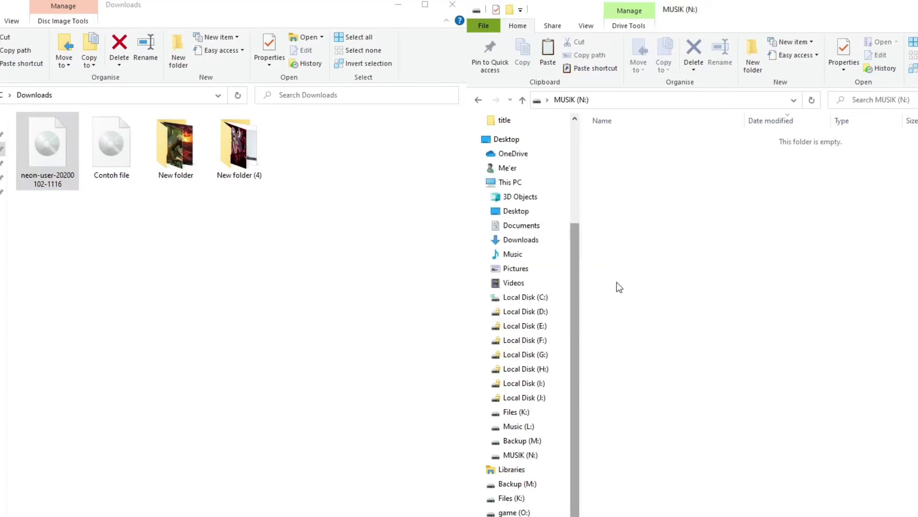